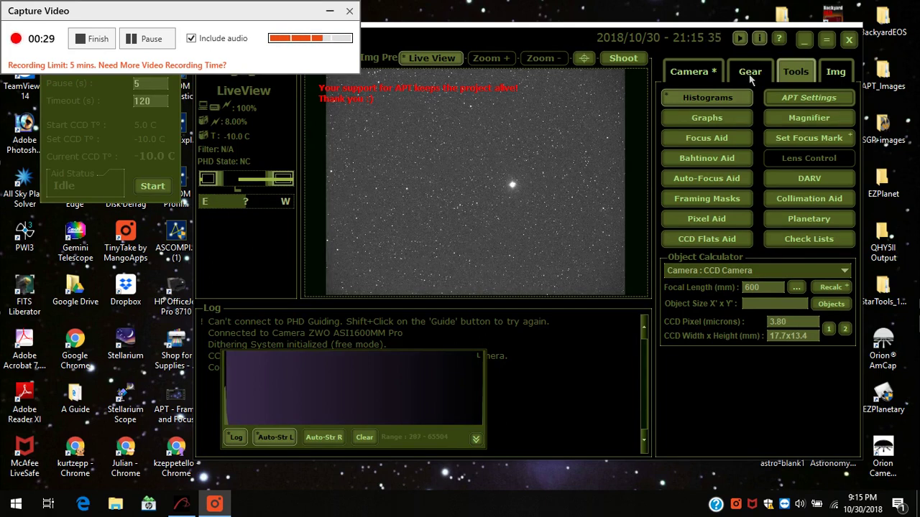
Step: Switch the side panel to the Gear tab to show the mount and filter wheel controls
{"action": "left_click", "coordinate": [749, 75]}
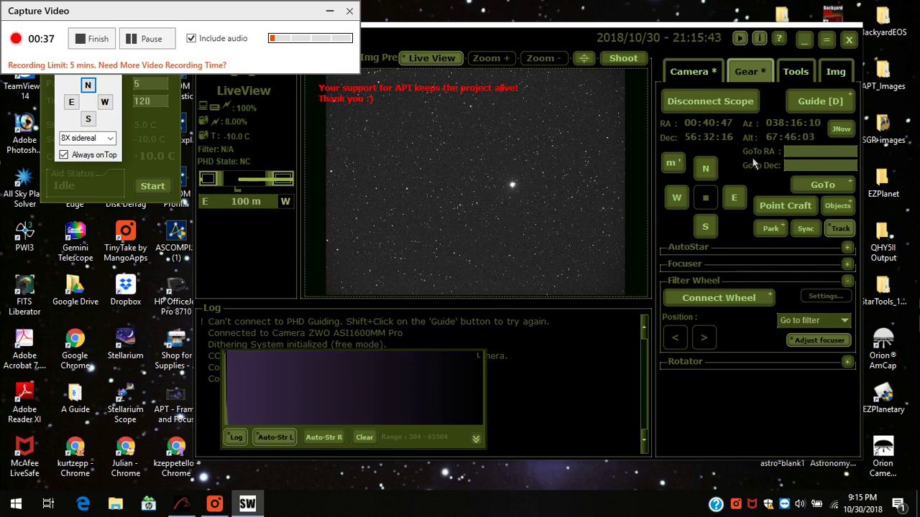
Step: Connect the filter wheel at filter L and bring up the object catalogue
{"action": "left_click", "coordinate": [741, 304]}
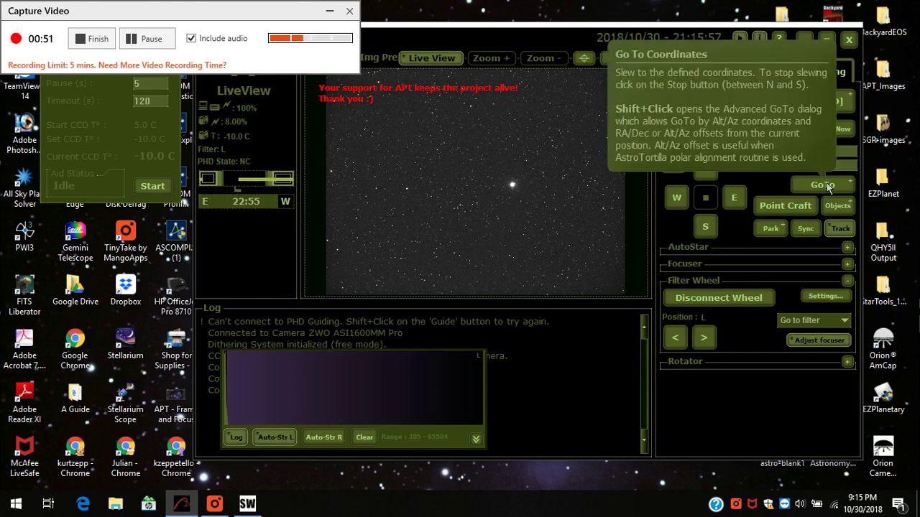
{"action": "left_click", "coordinate": [835, 212]}
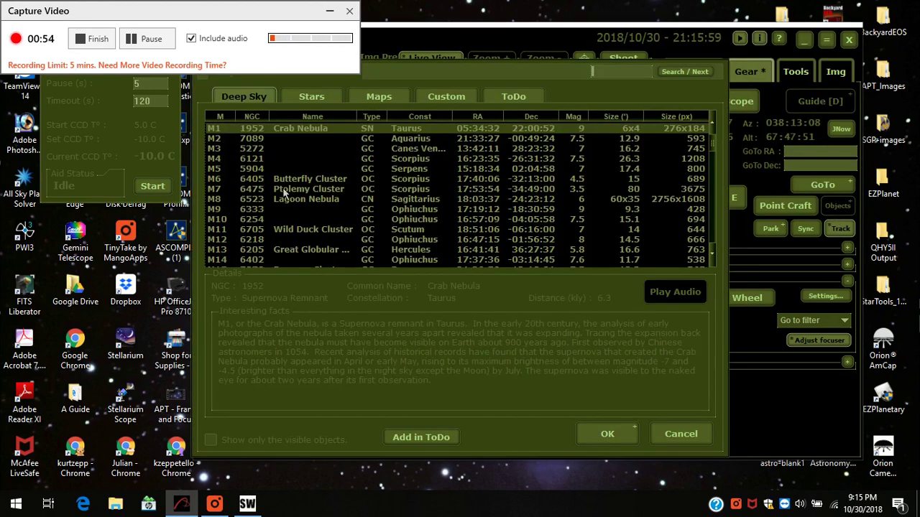
Step: Choose the star Shedir (RA 00:40:30, Dec 56:32:14) from the Stars list as the GoTo target
{"action": "left_click", "coordinate": [303, 97]}
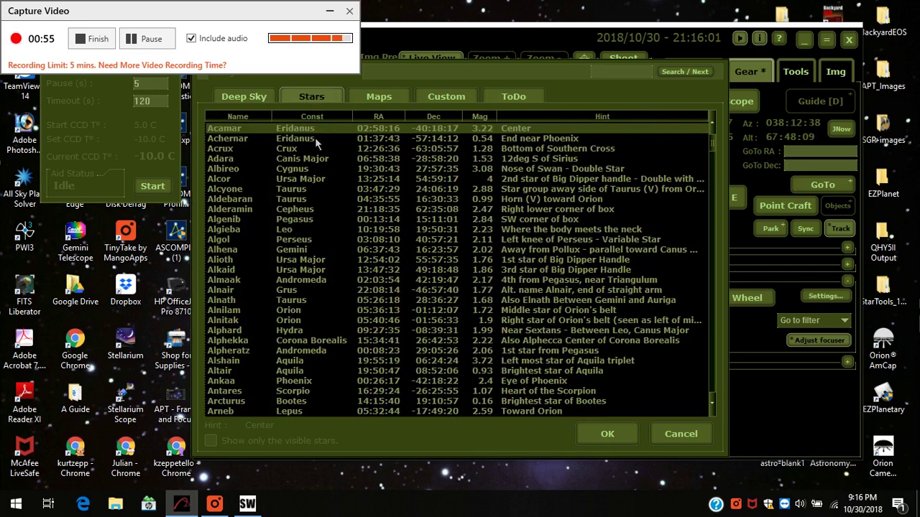
{"action": "scroll", "coordinate": [329, 230], "scroll_direction": "down", "scroll_amount": 10}
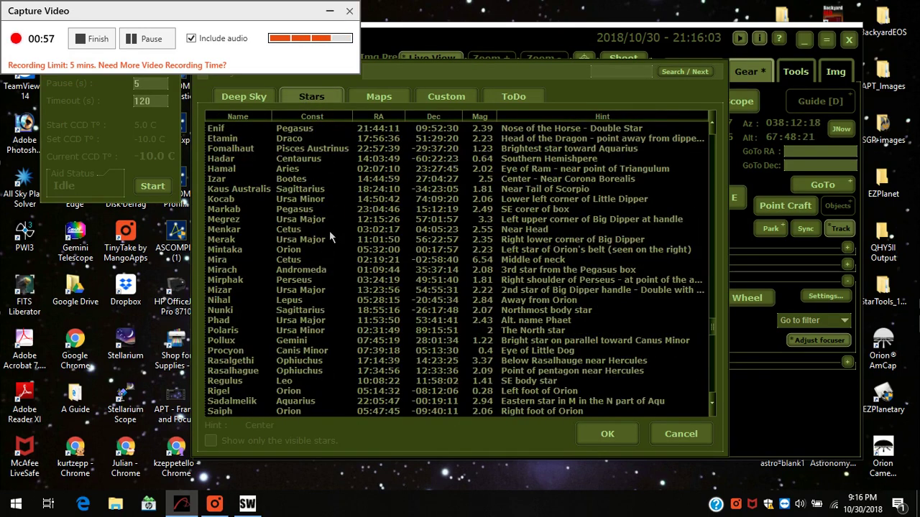
{"action": "scroll", "coordinate": [330, 230], "scroll_direction": "down", "scroll_amount": 4}
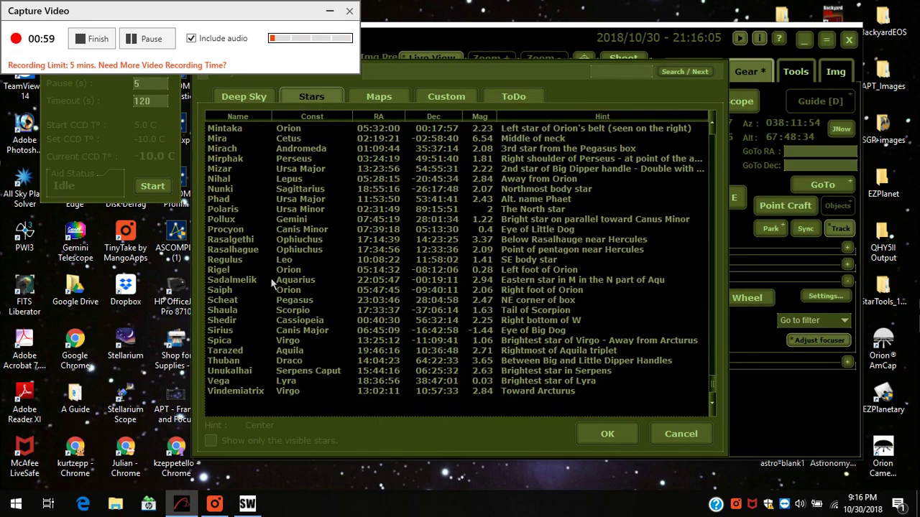
{"action": "left_click", "coordinate": [302, 321]}
{"action": "left_click", "coordinate": [608, 435]}
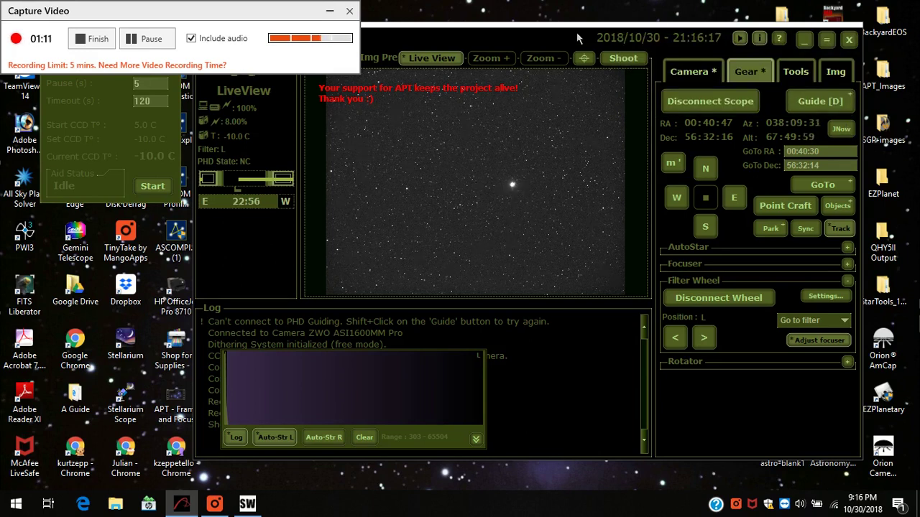
{"action": "left_click_drag", "start_coordinate": [576, 32], "coordinate": [575, 71]}
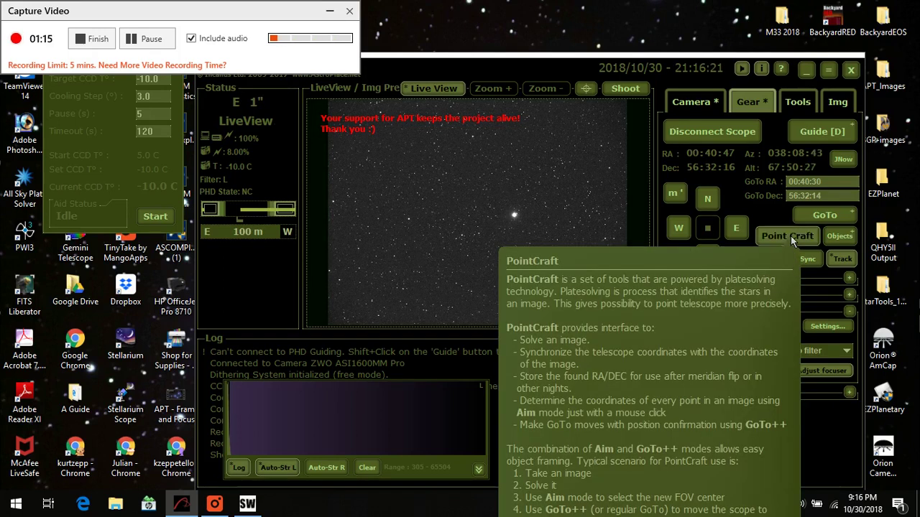
Step: Open PointCraft and use Shedir's coordinates as the approximate image position
{"action": "left_click", "coordinate": [791, 235]}
{"action": "left_click_drag", "start_coordinate": [533, 30], "coordinate": [114, 157]}
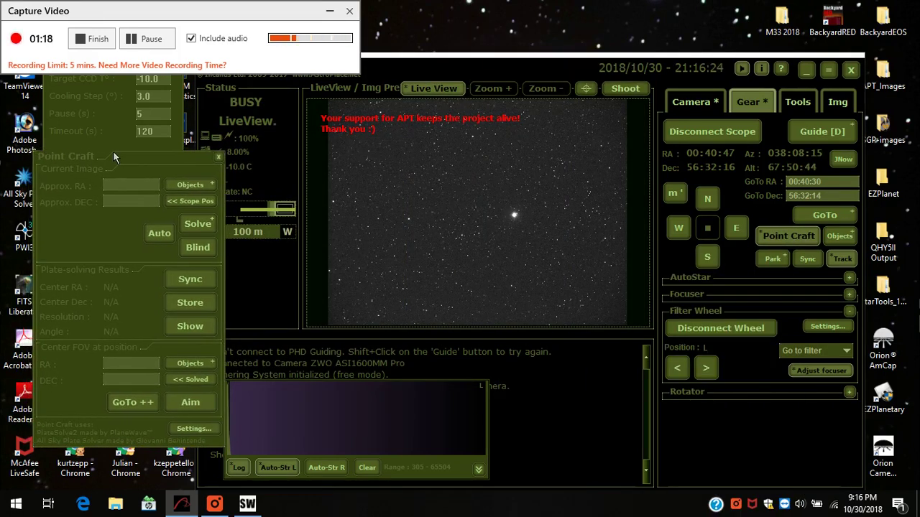
{"action": "left_click", "coordinate": [190, 185]}
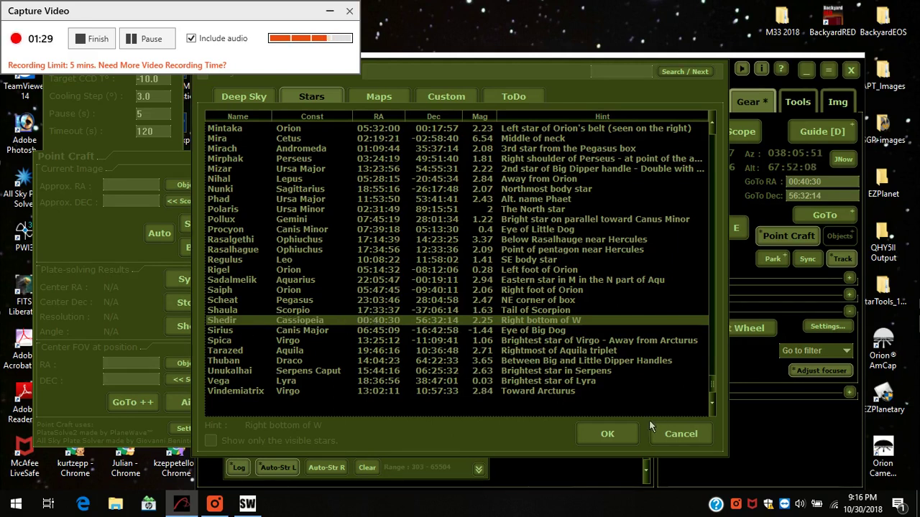
{"action": "left_click", "coordinate": [606, 433]}
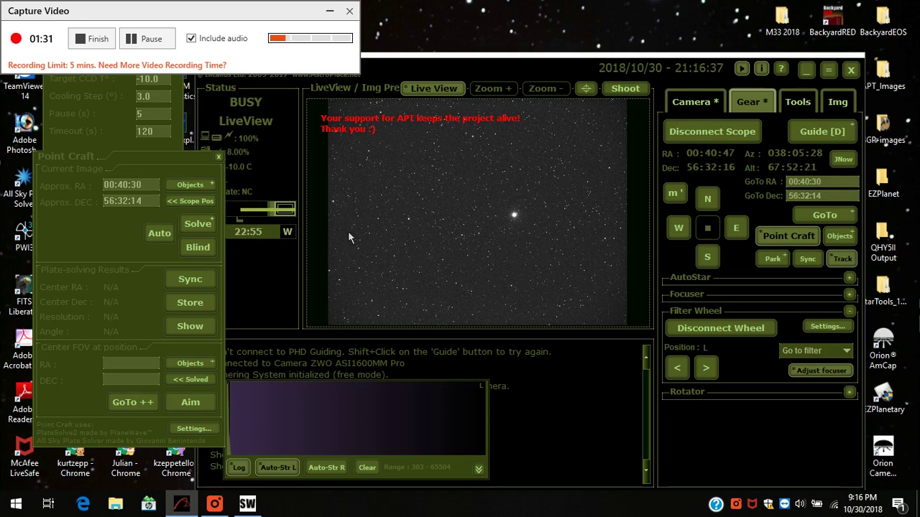
Step: Plate-solve the live image at RA 00:42:15, Dec 56:39:02 and sync the mount to it
{"action": "left_click", "coordinate": [199, 225]}
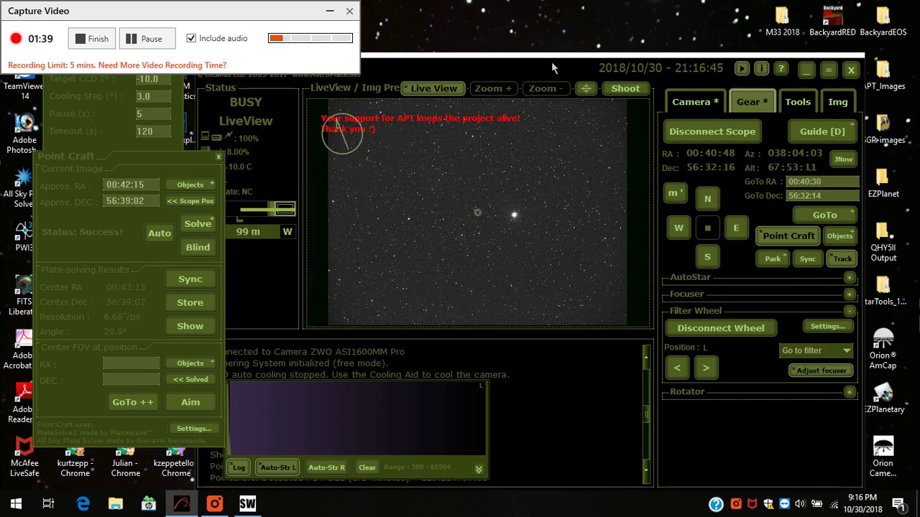
{"action": "left_click", "coordinate": [194, 281]}
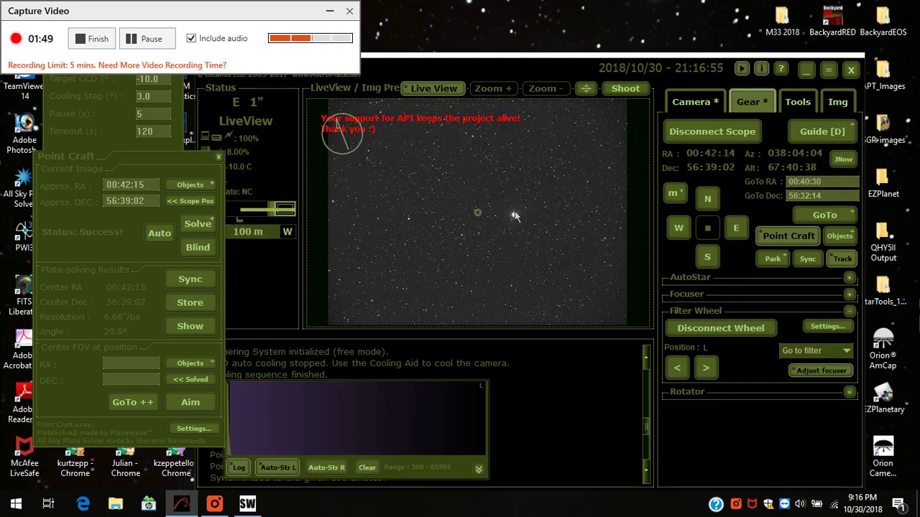
{"action": "left_click", "coordinate": [187, 366]}
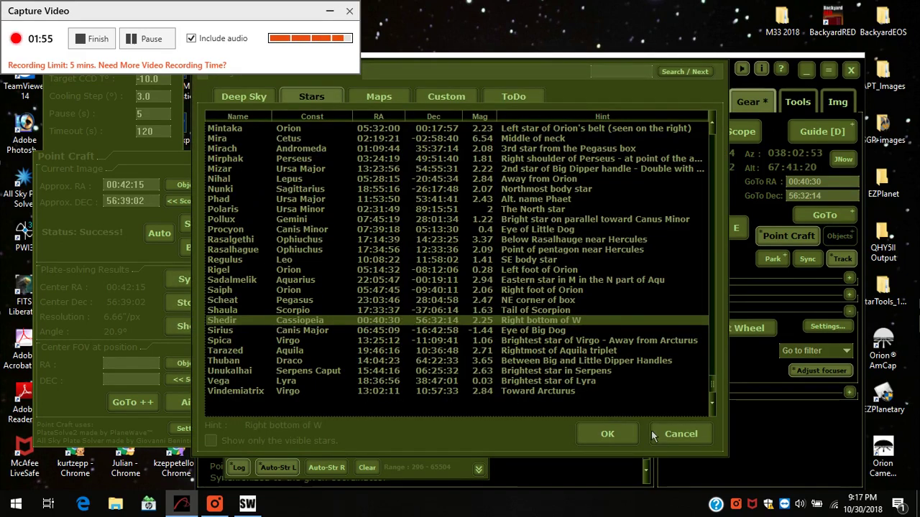
Step: Set Shedir (RA 00:40:30, Dec 56:32:14) as PointCraft's centring target
{"action": "left_click", "coordinate": [607, 436]}
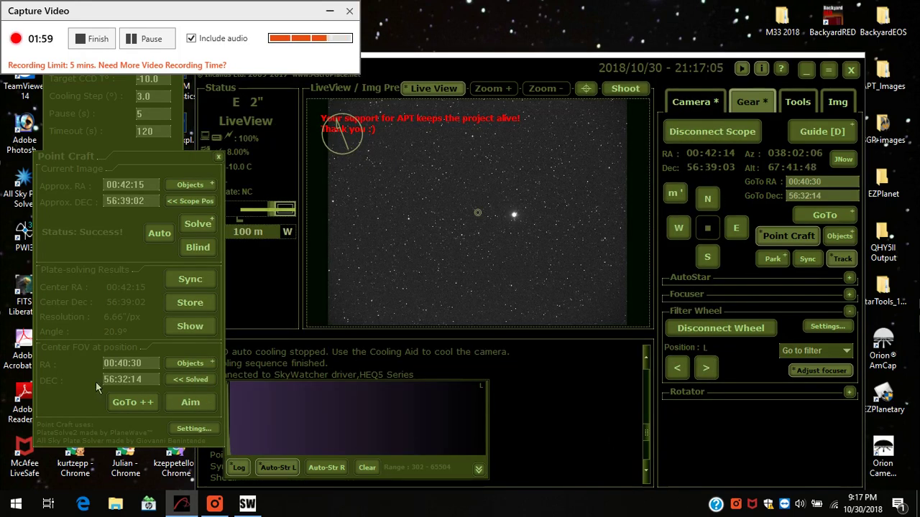
Step: Centre the telescope on Shedir with GoTo++, solving at RA 00:40:32, Dec 56:31:54
{"action": "left_click", "coordinate": [135, 403]}
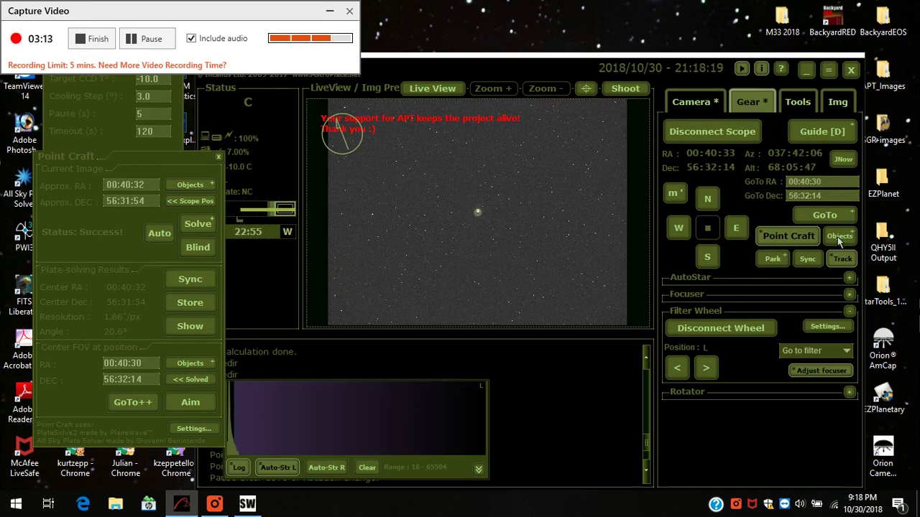
{"action": "left_click", "coordinate": [838, 236]}
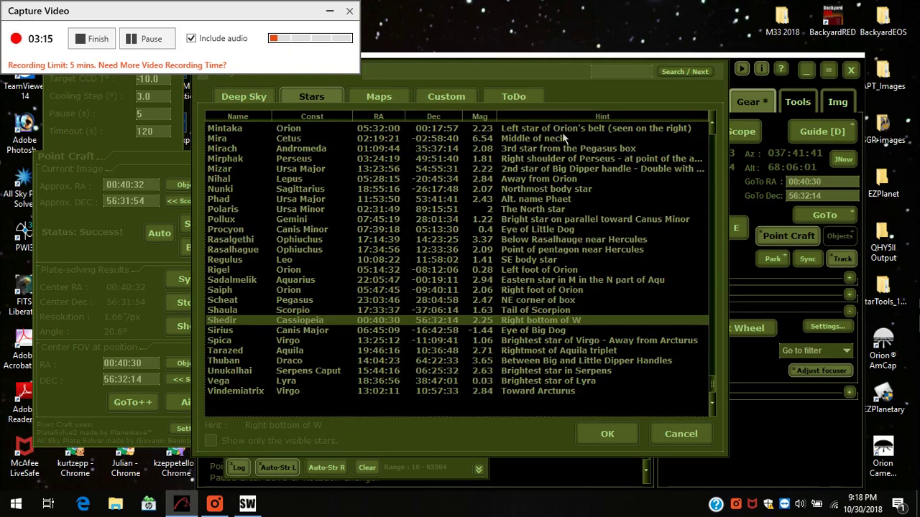
{"action": "left_click", "coordinate": [454, 98]}
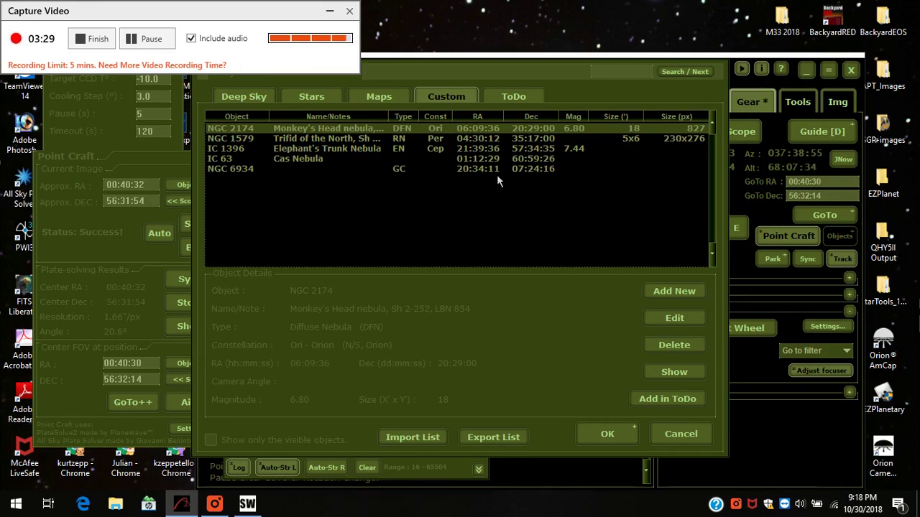
{"action": "left_click_drag", "start_coordinate": [543, 71], "coordinate": [574, 84]}
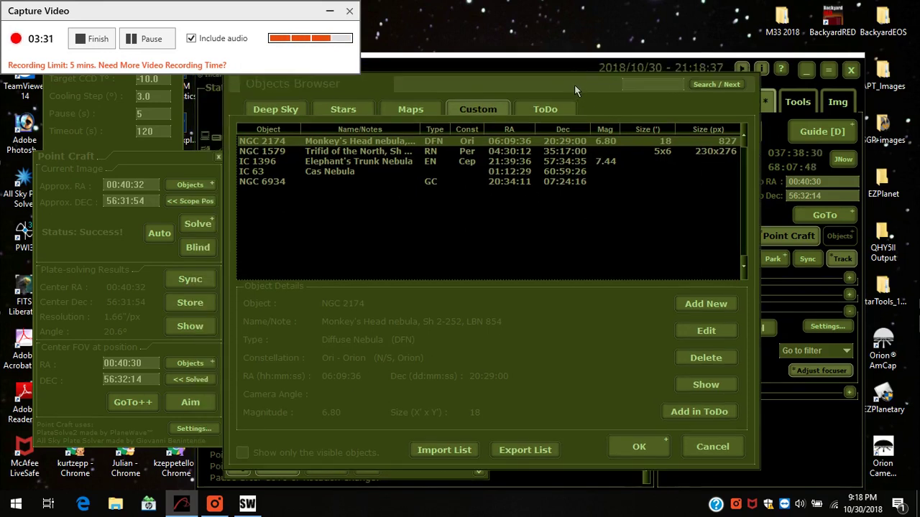
{"action": "left_click", "coordinate": [712, 447]}
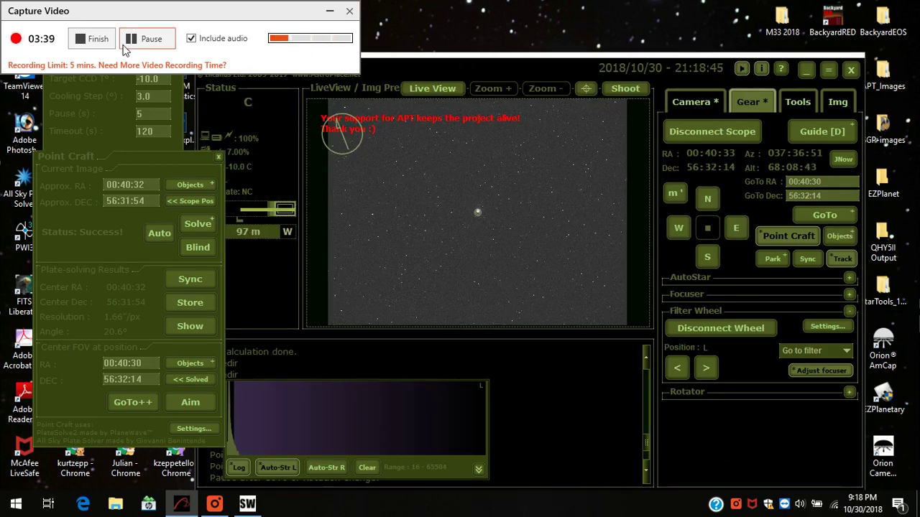
Step: Close the PointCraft window, leaving Shedir centred in the live view
{"action": "left_click", "coordinate": [151, 41]}
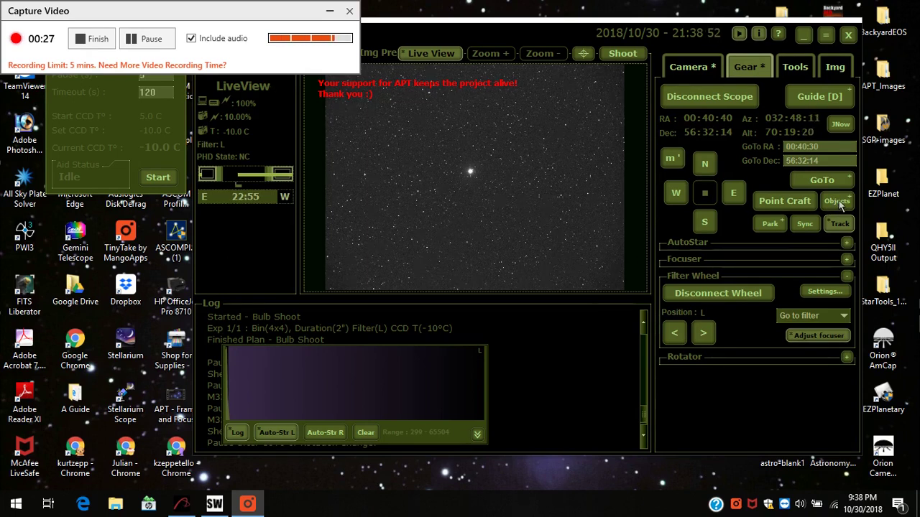
Step: Pick M33 from the Deep Sky list and slew the telescope to RA 01:33:51, Dec 30:39:36
{"action": "left_click", "coordinate": [837, 201]}
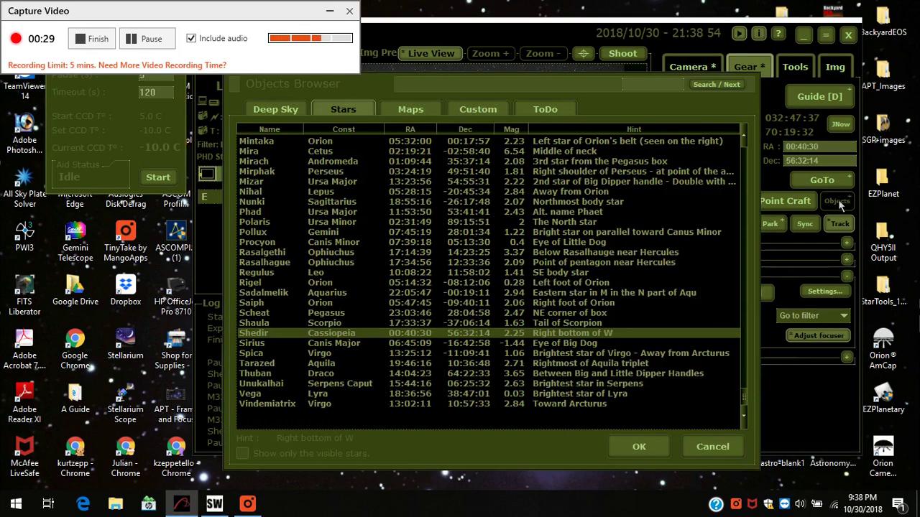
{"action": "left_click", "coordinate": [289, 109]}
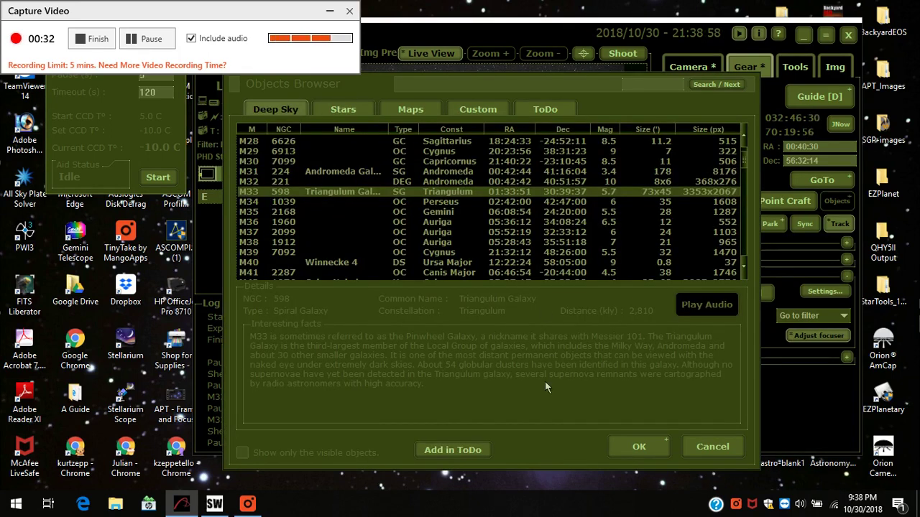
{"action": "left_click", "coordinate": [635, 448]}
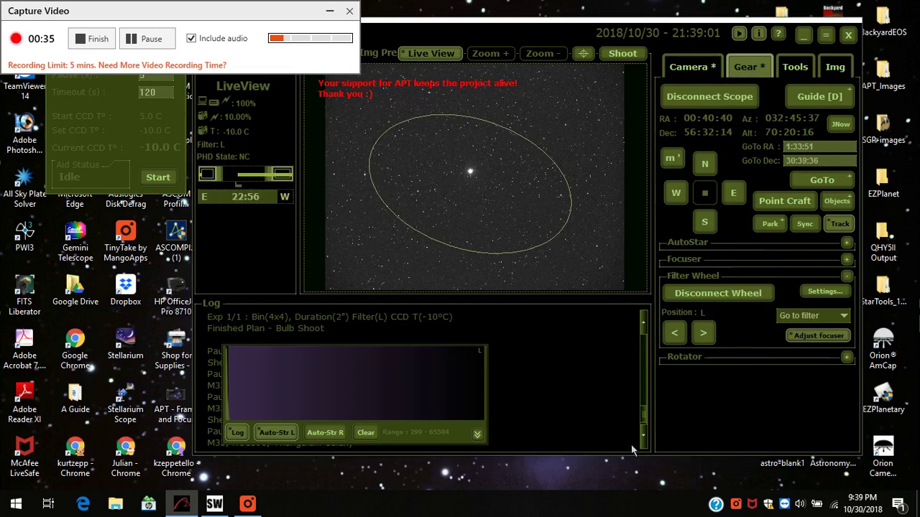
{"action": "left_click", "coordinate": [823, 181]}
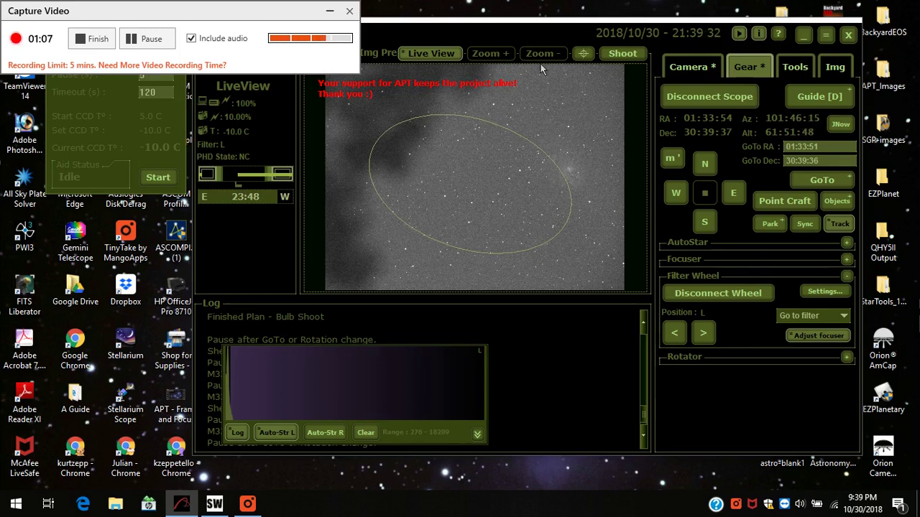
Step: Open PointCraft and use M33's coordinates as the approximate solve position
{"action": "left_click_drag", "start_coordinate": [578, 36], "coordinate": [590, 40]}
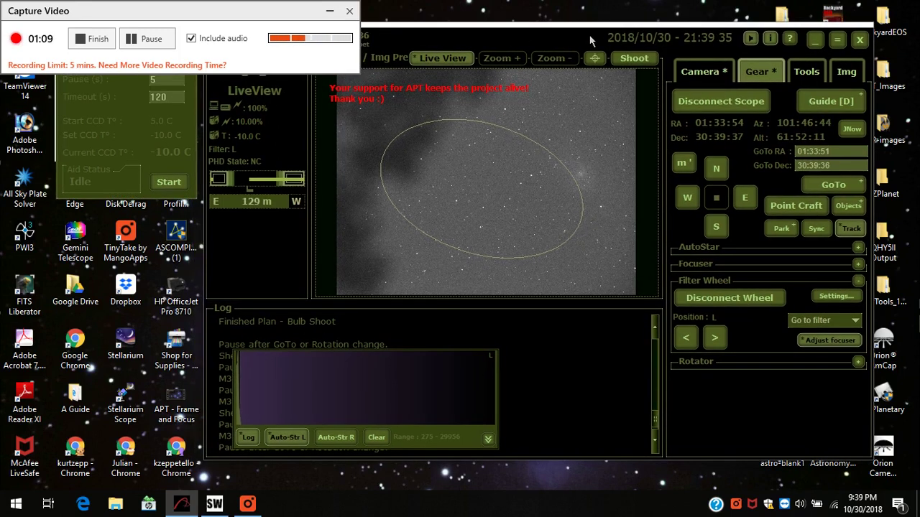
{"action": "left_click", "coordinate": [798, 206]}
{"action": "left_click_drag", "start_coordinate": [541, 19], "coordinate": [120, 161]}
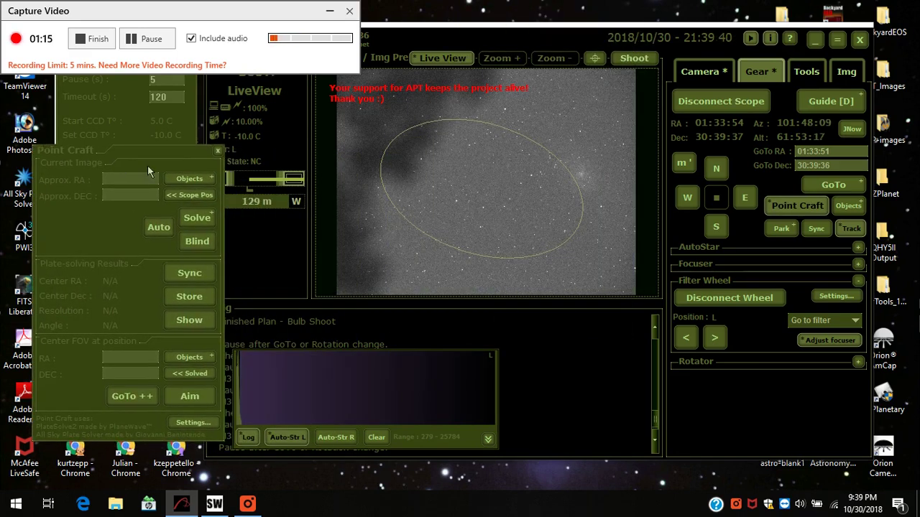
{"action": "left_click", "coordinate": [188, 179]}
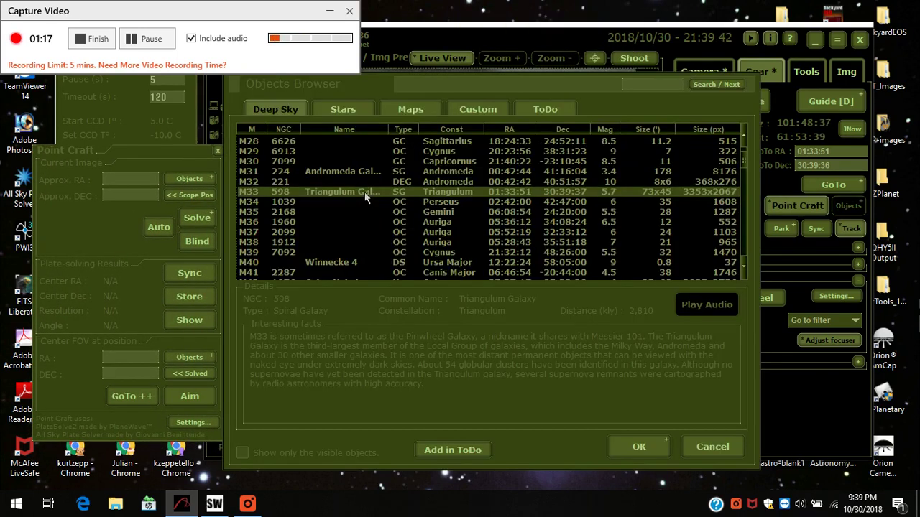
{"action": "left_click", "coordinate": [635, 447]}
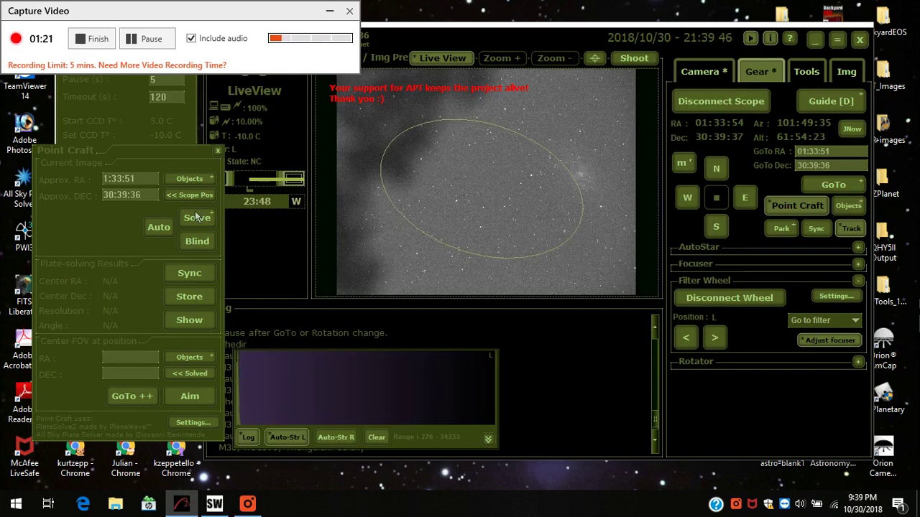
Step: Plate-solve the image at RA 01:36:55, Dec 30:50:42 and sync the mount
{"action": "left_click", "coordinate": [194, 218]}
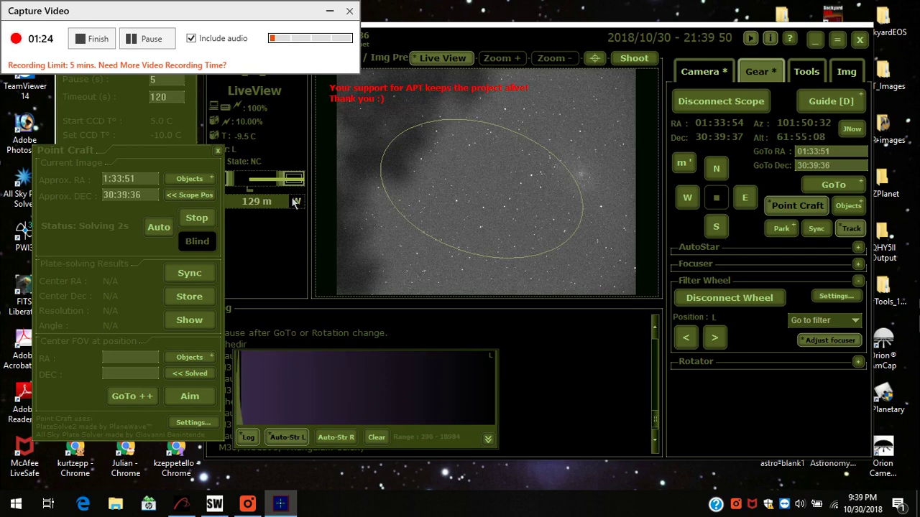
{"action": "mouse_move", "coordinate": [294, 203]}
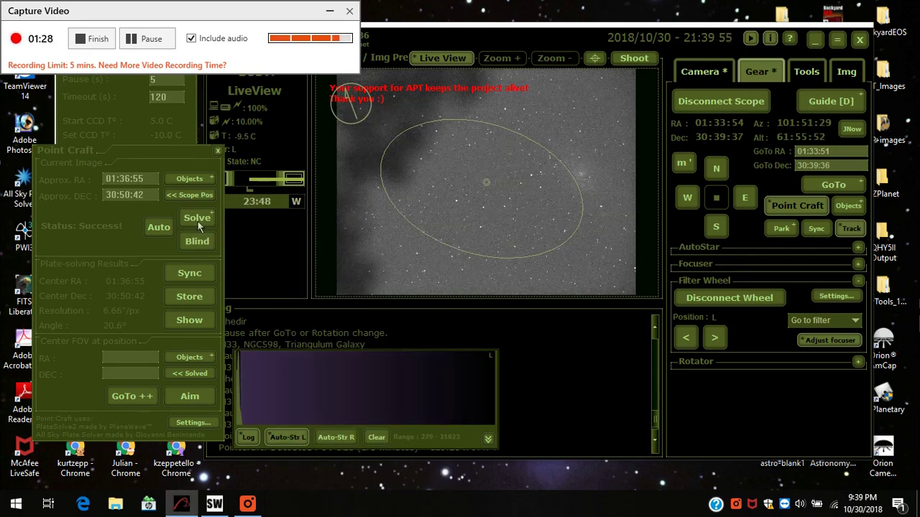
{"action": "left_click", "coordinate": [190, 279]}
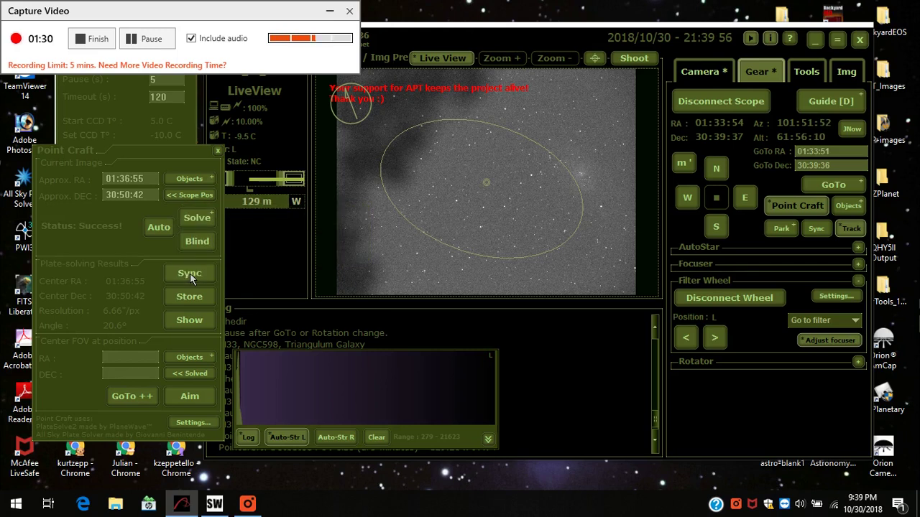
Step: Set M33 (RA 01:33:51, Dec 30:39:36) as the centring target and run GoTo++ to centre it
{"action": "left_click", "coordinate": [191, 359]}
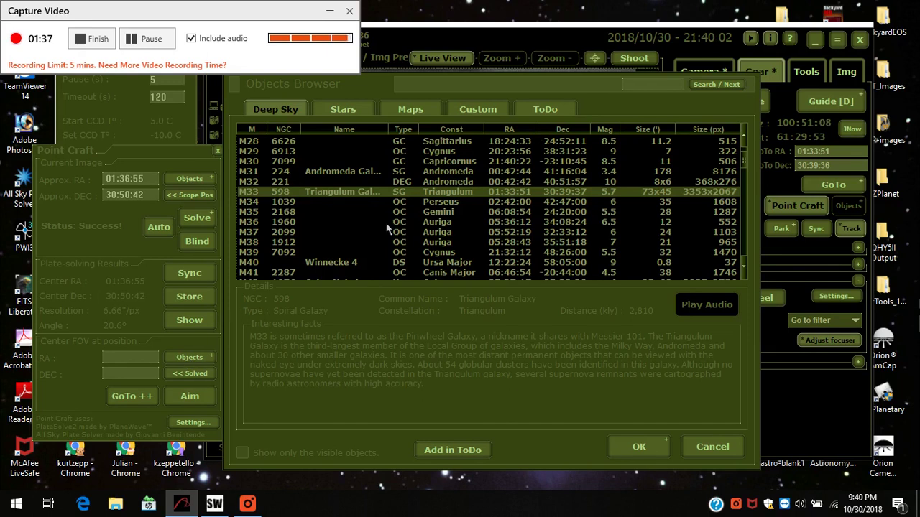
{"action": "left_click", "coordinate": [640, 447]}
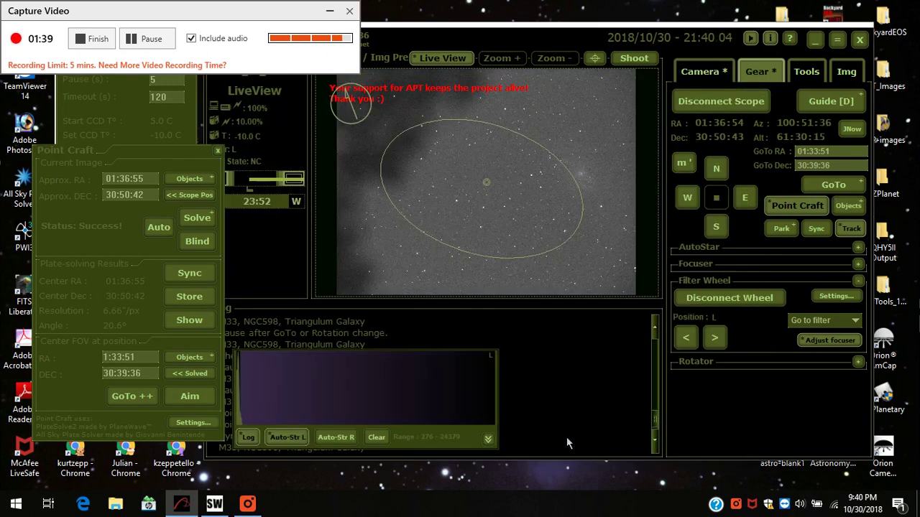
{"action": "left_click", "coordinate": [132, 399]}
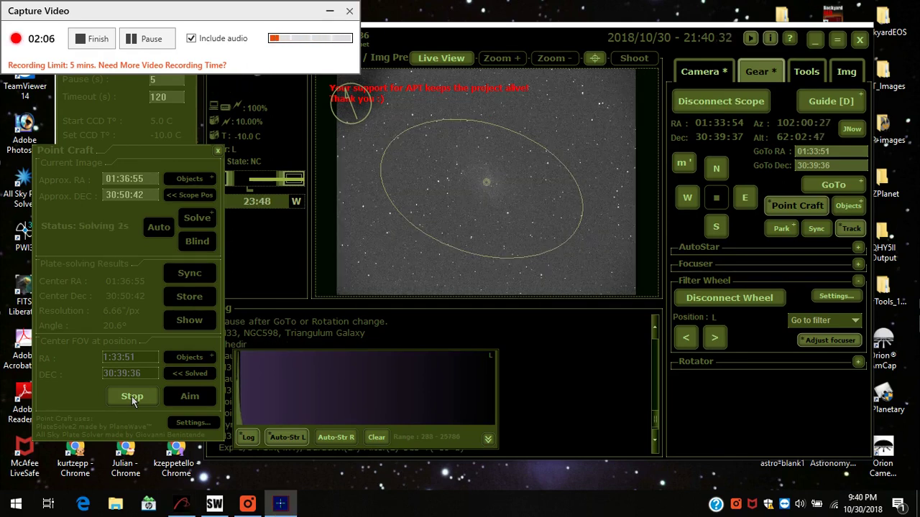
Step: Stop GoTo++ with M33 centred at RA 01:33:55, Dec 30:39:17, hide the overlay, close Point Craft
{"action": "left_click", "coordinate": [132, 396]}
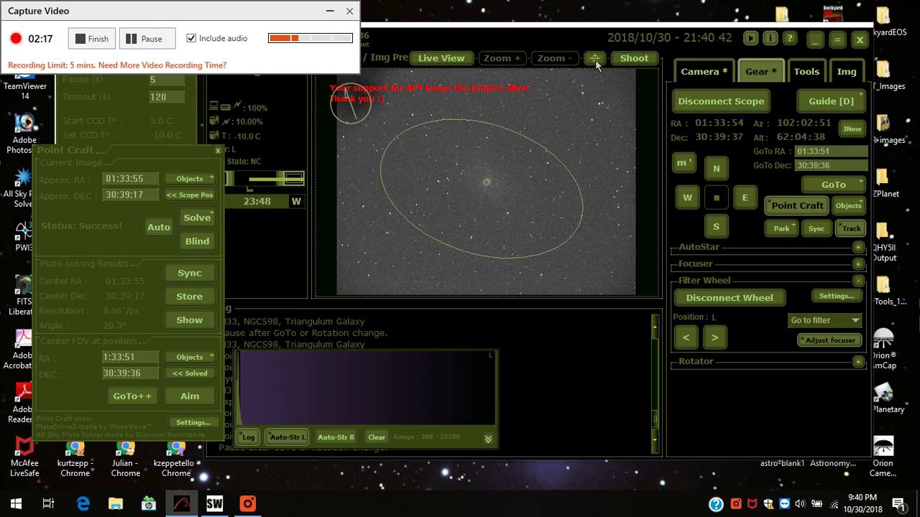
{"action": "left_click", "coordinate": [594, 59]}
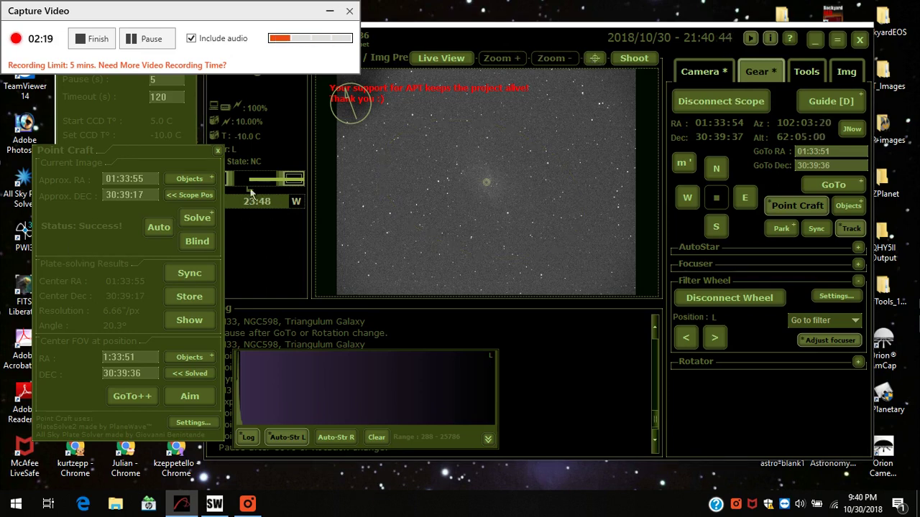
{"action": "left_click", "coordinate": [217, 153]}
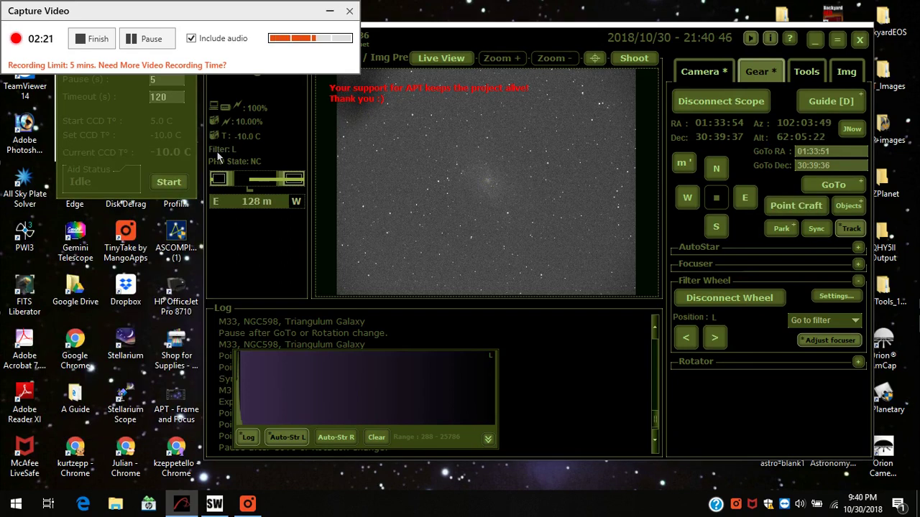
{"action": "left_click_drag", "start_coordinate": [638, 41], "coordinate": [625, 40]}
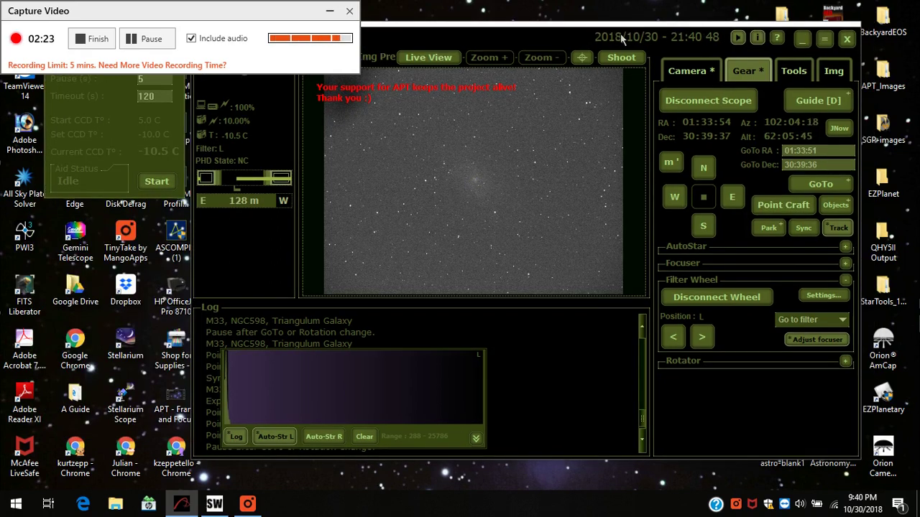